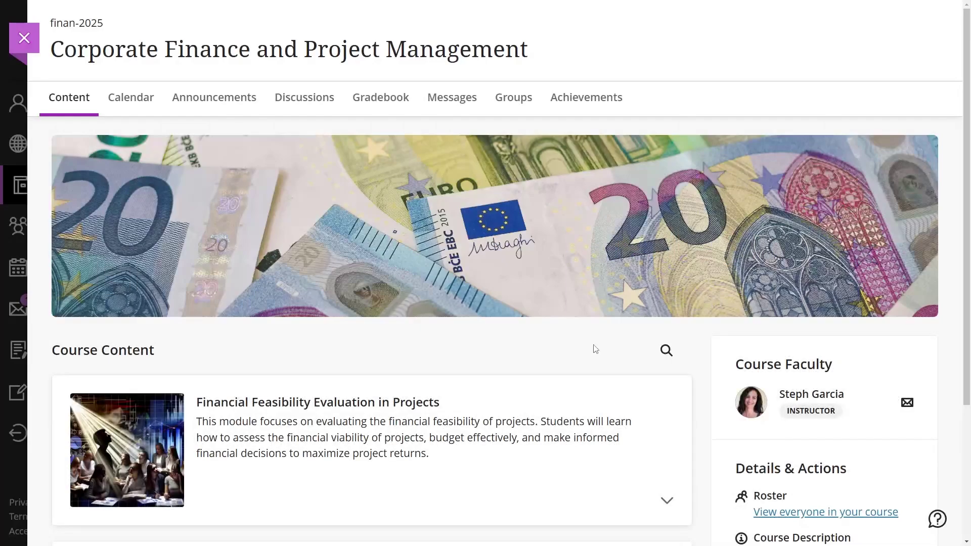
Step: Scroll the course content and expand the first module card to inspect its items
{"action": "scroll", "coordinate": [595, 349], "scroll_direction": "down", "scroll_amount": 3}
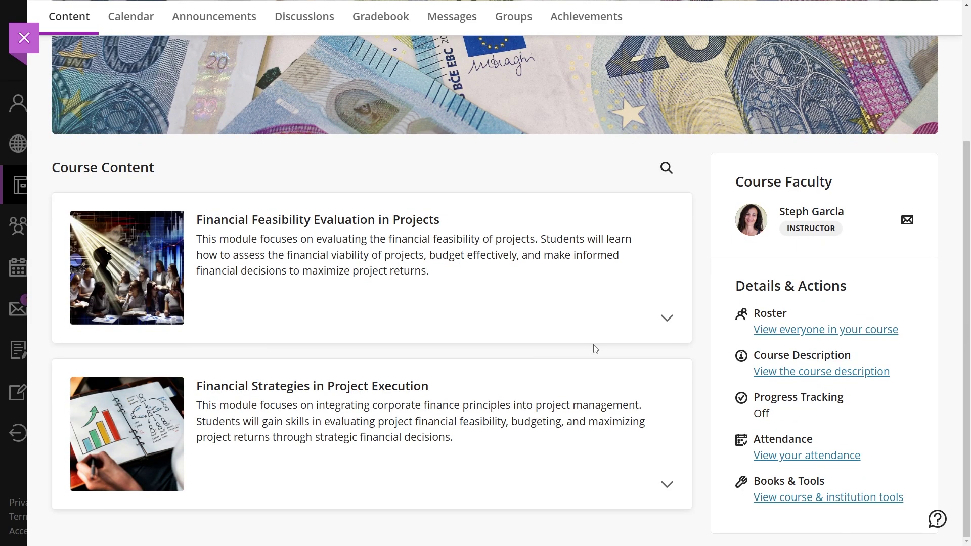
{"action": "left_click", "coordinate": [668, 319]}
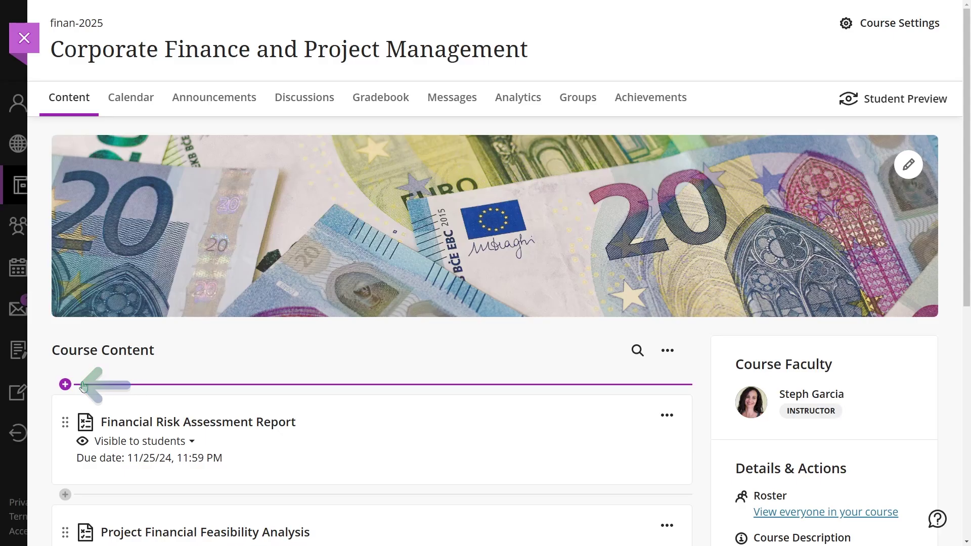
Step: Create a new learning module titled 'Financial Strategies in Project Execution'
{"action": "left_click", "coordinate": [83, 387]}
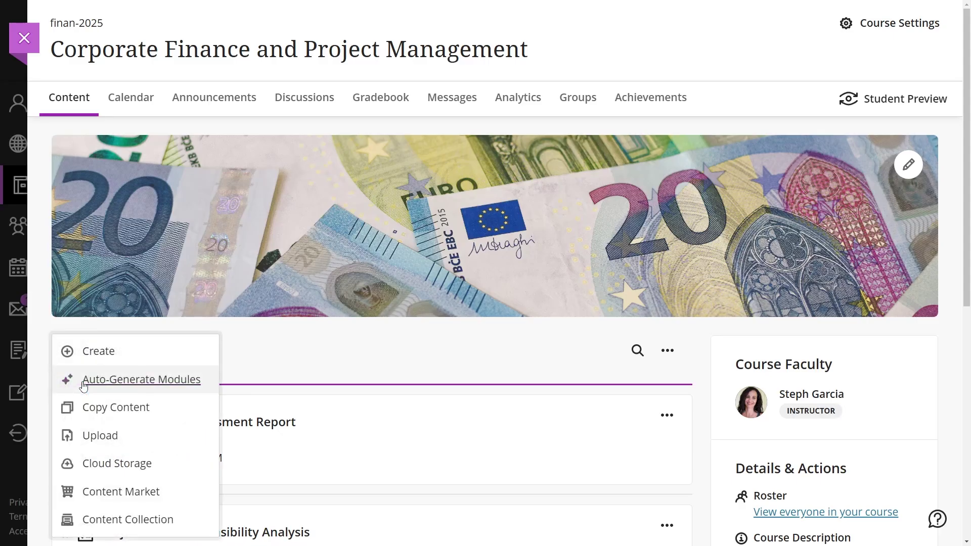
{"action": "left_click", "coordinate": [142, 353]}
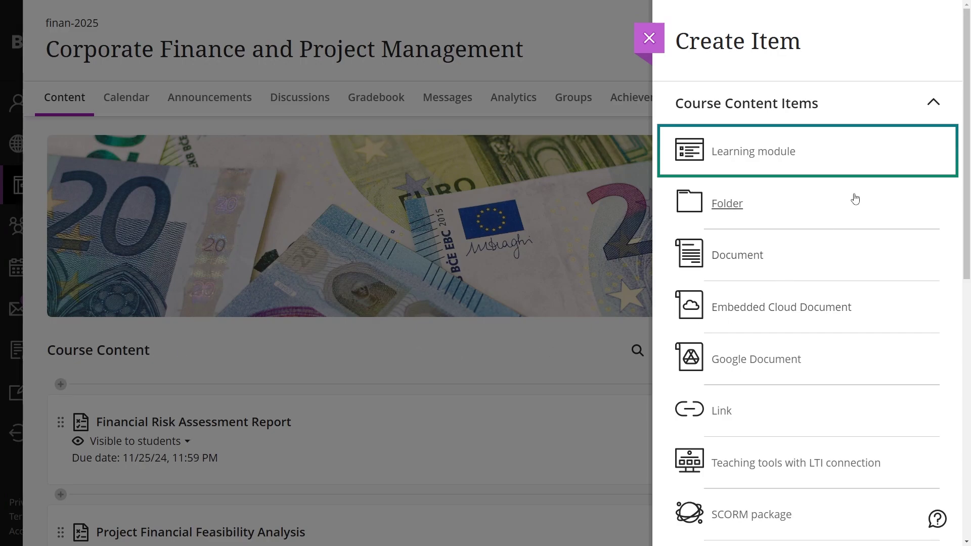
{"action": "left_click", "coordinate": [804, 154]}
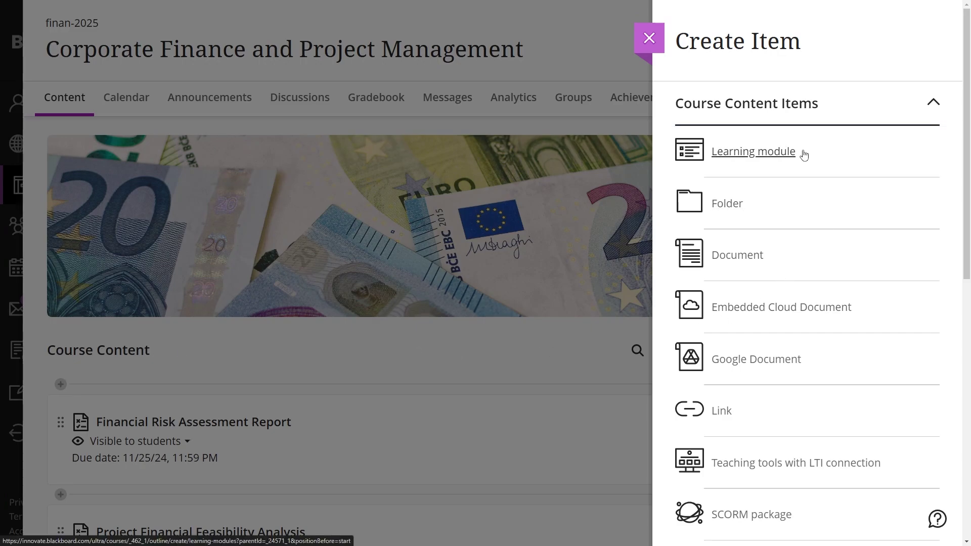
{"action": "type", "text": "Finan"}
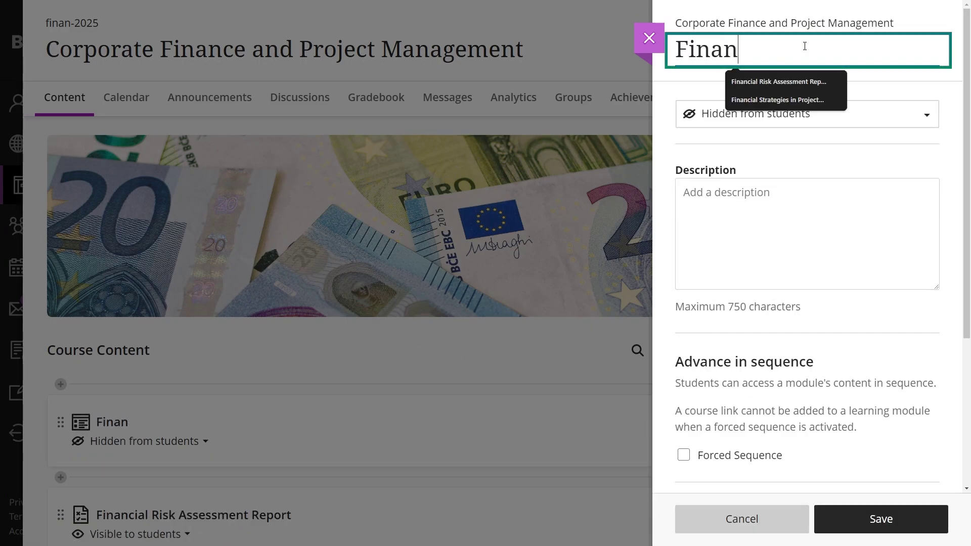
{"action": "type", "text": "cial"}
{"action": "key", "text": "Down"}
{"action": "key", "text": "Down"}
{"action": "key", "text": "Return"}
Step: Make the module visible to students and add a description on integrating corporate finance into project management
{"action": "left_click", "coordinate": [870, 117]}
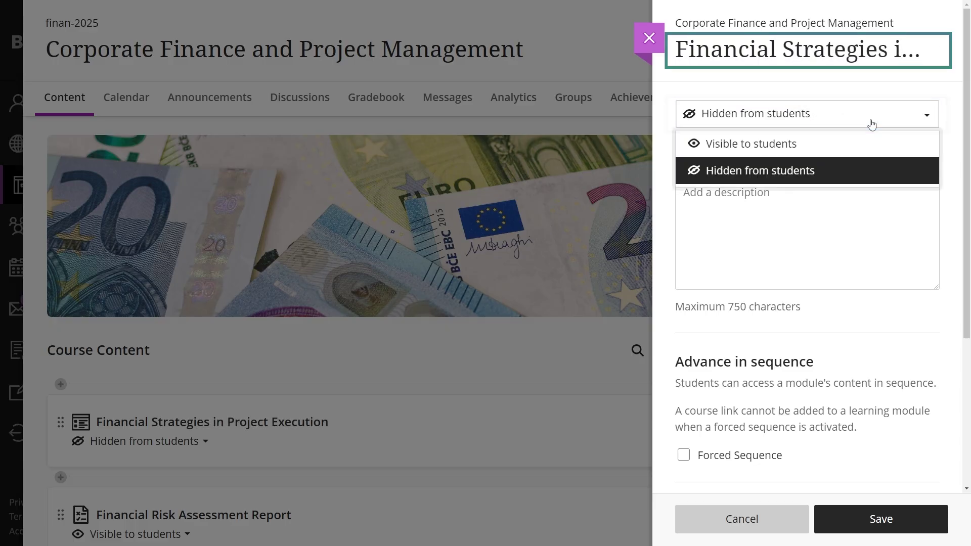
{"action": "left_click", "coordinate": [872, 143]}
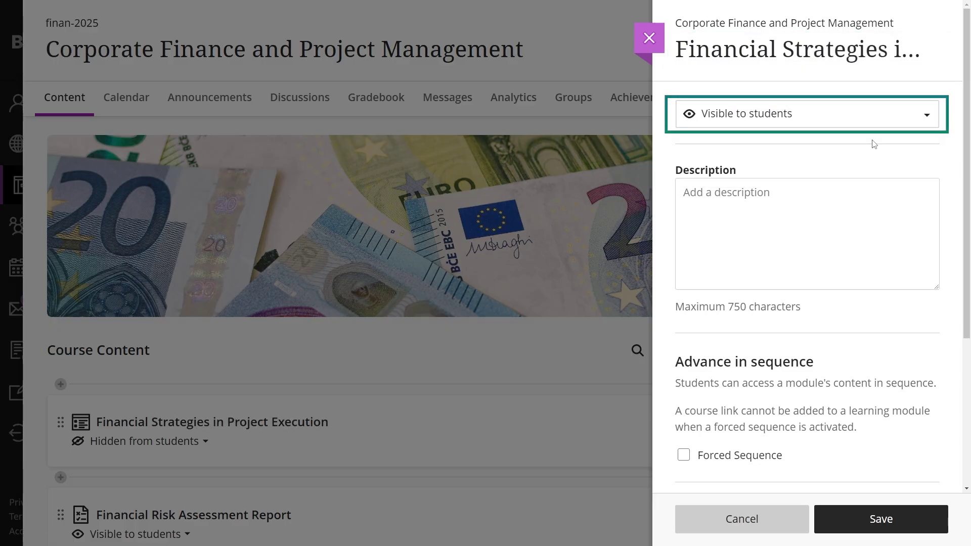
{"action": "left_click", "coordinate": [858, 197]}
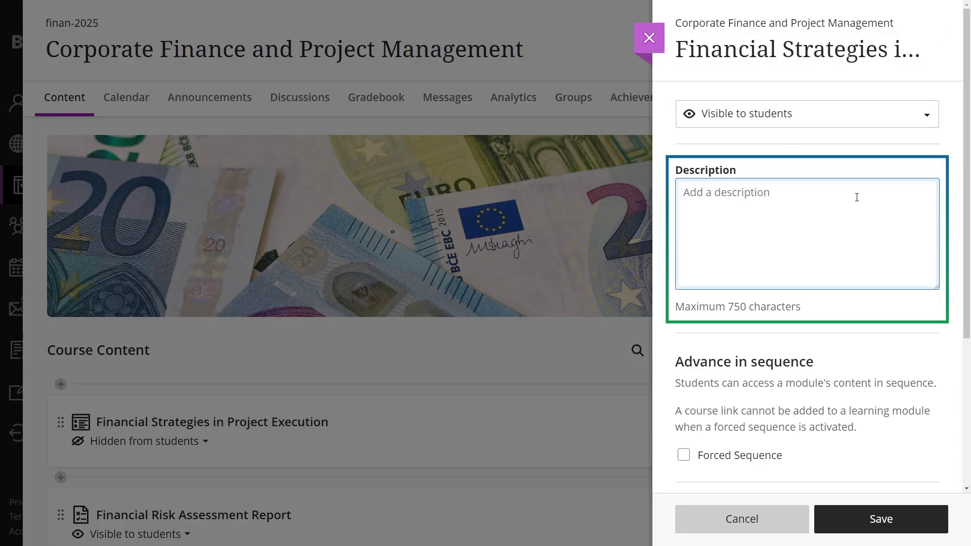
{"action": "type", "text": "This module focuses on integrating corporate finance principles into project management. Students will gain skills in evaluating project financial feasibility, budgeting, and maximizing project returns through strategic financial decisions"}
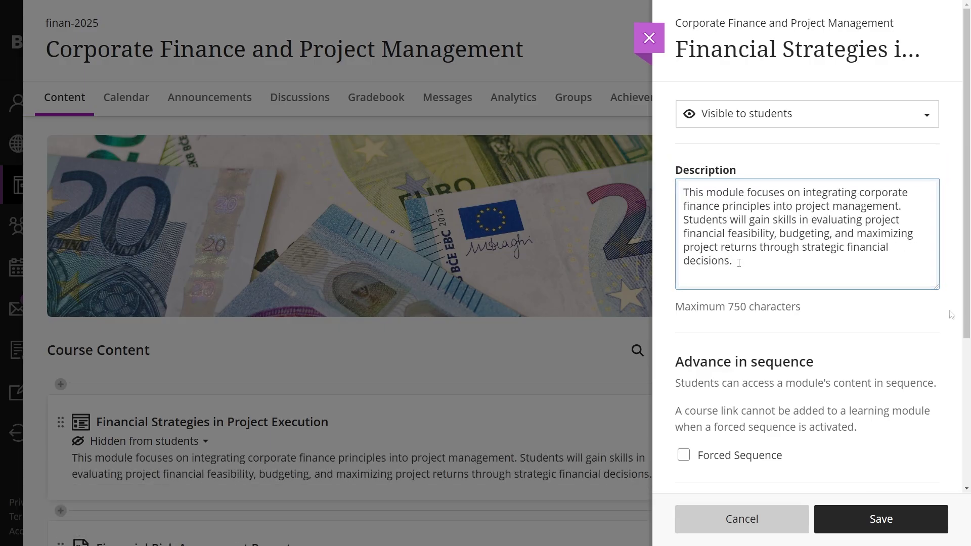
{"action": "scroll", "coordinate": [947, 311], "scroll_direction": "down", "scroll_amount": 4}
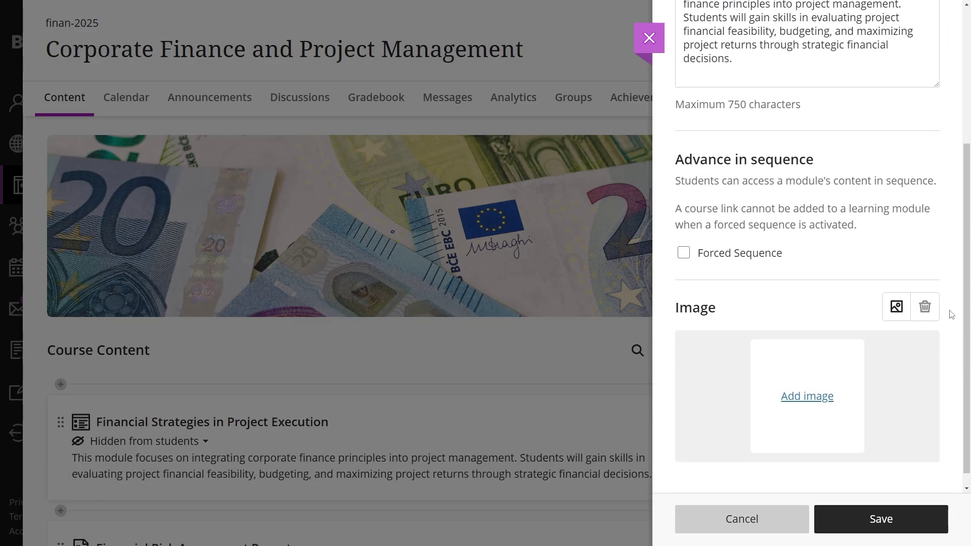
Step: Enable Forced Sequence so students progress through the module in order
{"action": "left_click", "coordinate": [683, 254]}
{"action": "left_click", "coordinate": [683, 254]}
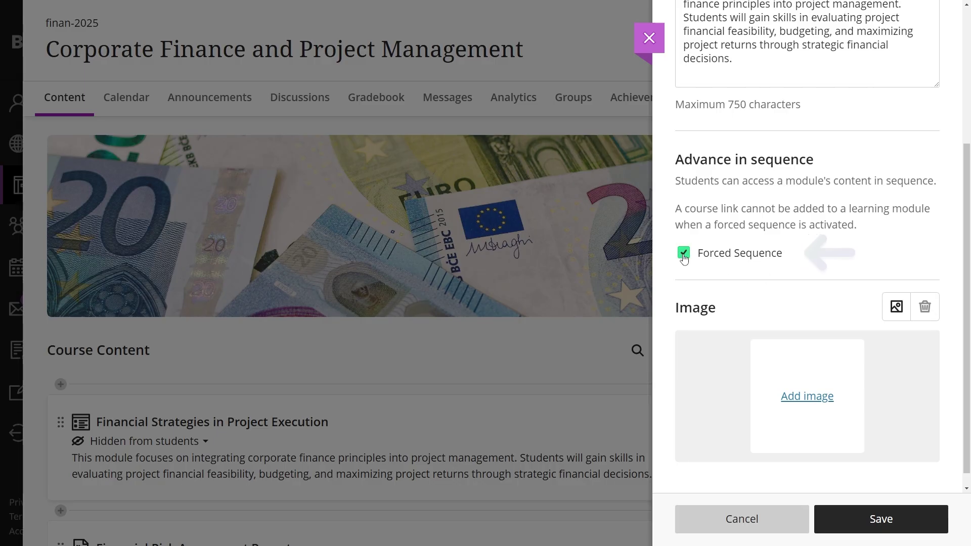
{"action": "scroll", "coordinate": [940, 286], "scroll_direction": "down", "scroll_amount": 1}
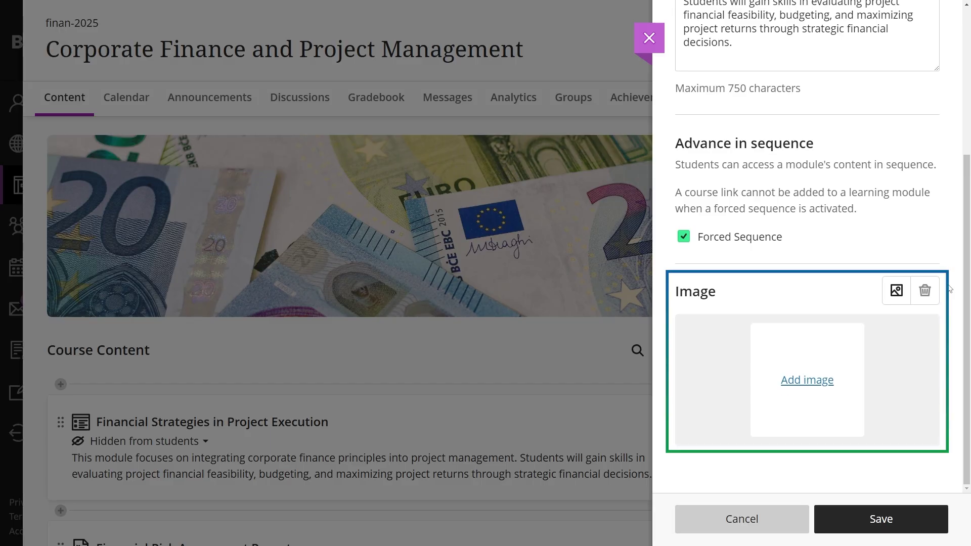
Step: Add a decorative cover image to the module and save it
{"action": "left_click", "coordinate": [819, 385]}
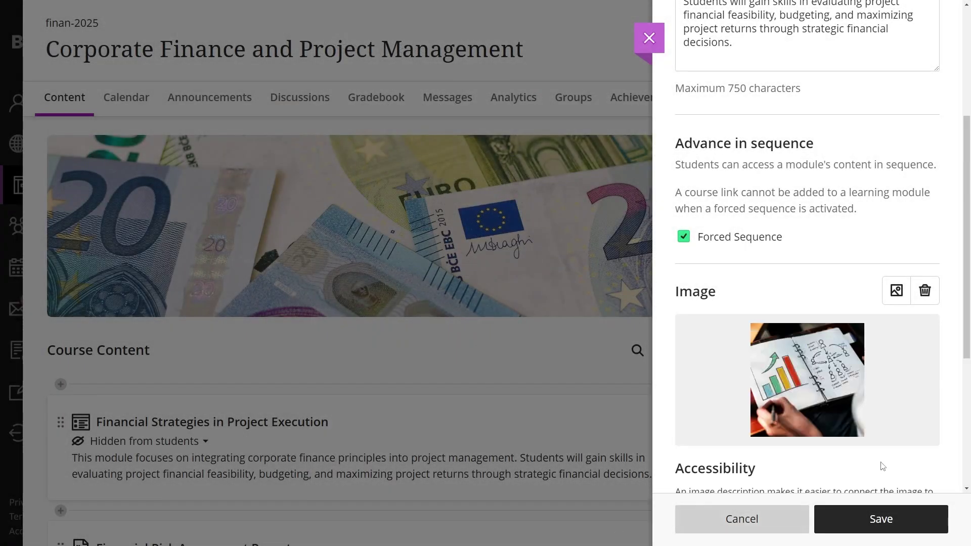
{"action": "scroll", "coordinate": [957, 425], "scroll_direction": "down", "scroll_amount": 5}
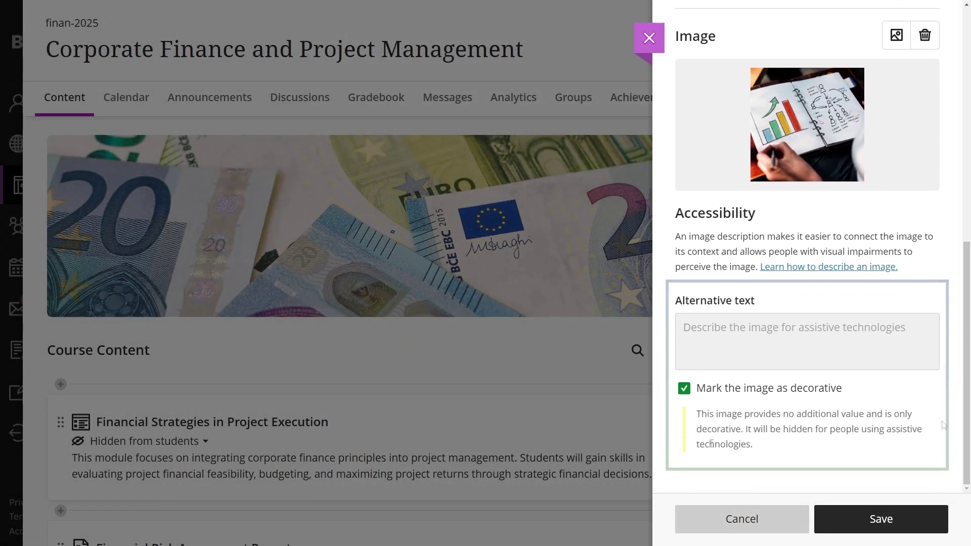
{"action": "left_click", "coordinate": [917, 522]}
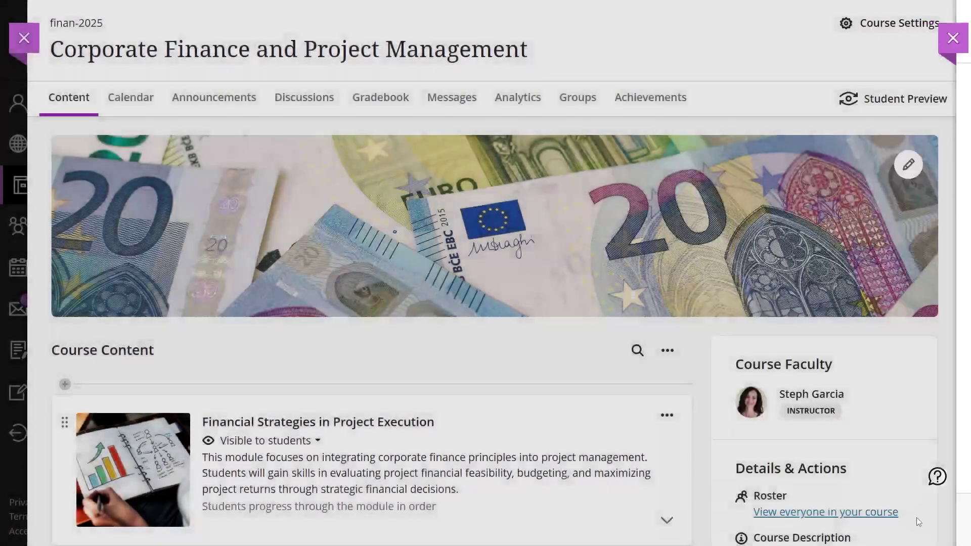
Step: Start auto-generating learning modules from the pasted description, keeping the title prefix as None
{"action": "scroll", "coordinate": [892, 500], "scroll_direction": "down", "scroll_amount": 2}
{"action": "scroll", "coordinate": [892, 500], "scroll_direction": "down", "scroll_amount": 3}
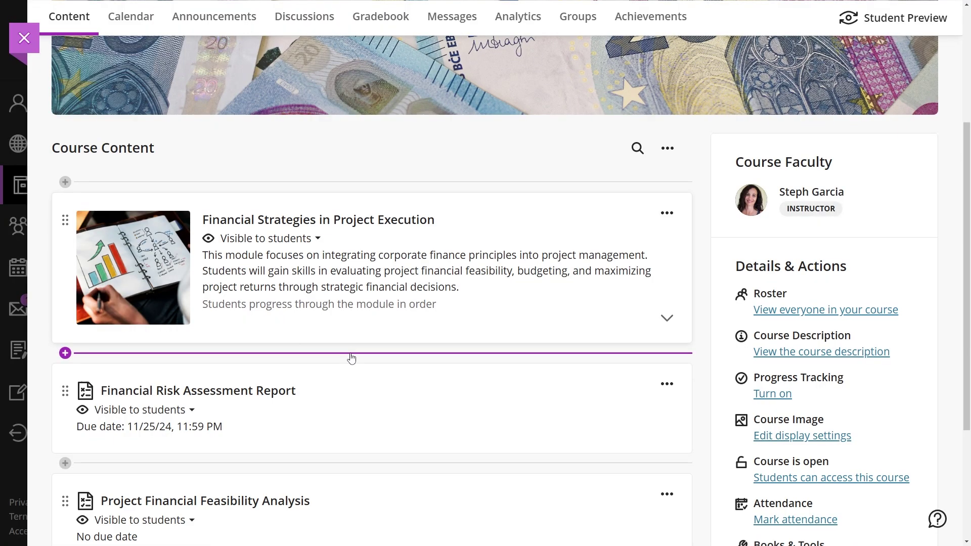
{"action": "left_click", "coordinate": [71, 186]}
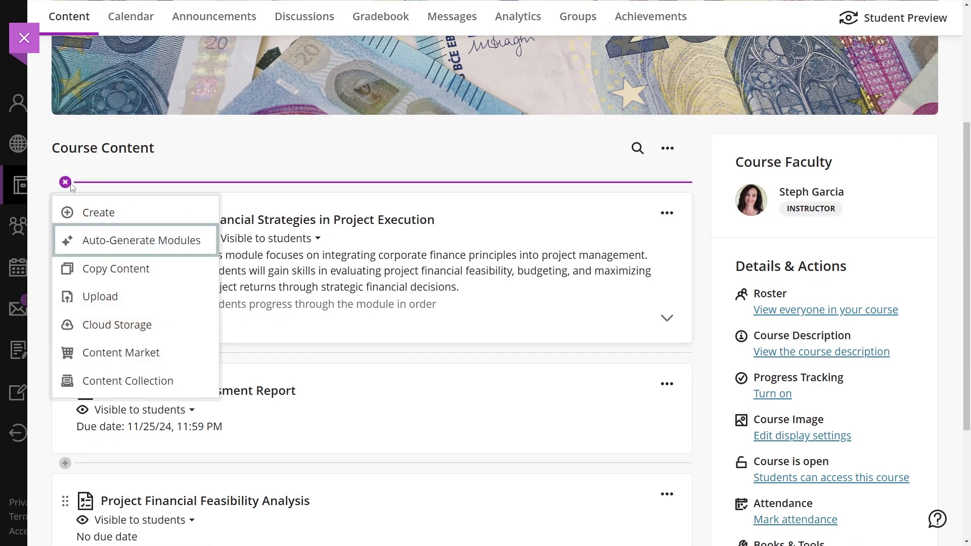
{"action": "left_click", "coordinate": [212, 246]}
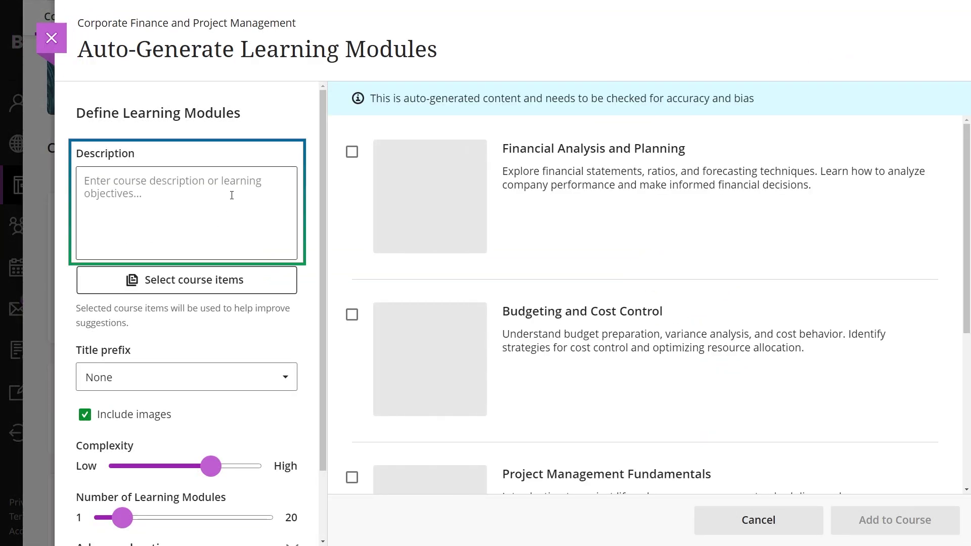
{"action": "type", "text": "This module focuses on integrating corporate finance principles into project management. Students will gain skills in evaluating project financial feasibility, budgeting, and maximizing project returns through strategic financial decisions."}
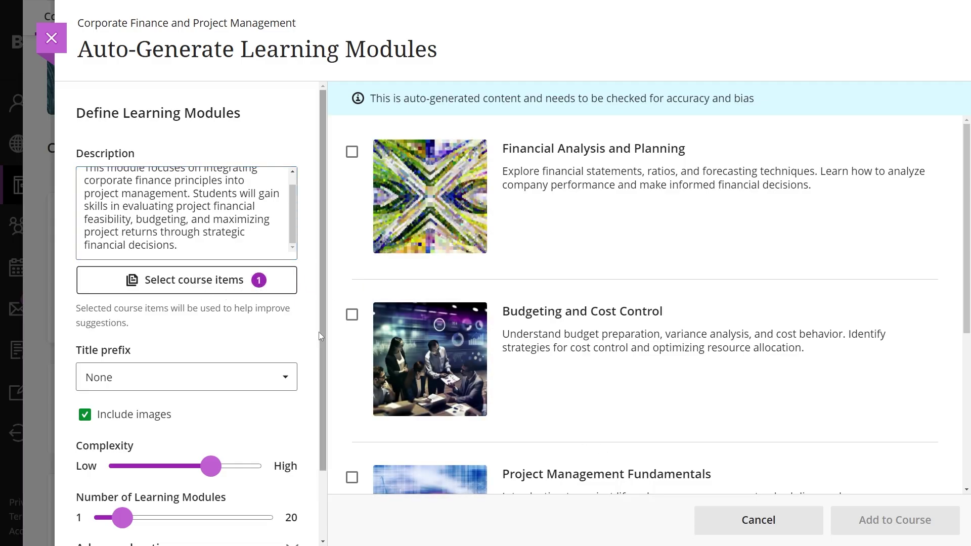
{"action": "scroll", "coordinate": [303, 329], "scroll_direction": "down", "scroll_amount": 2}
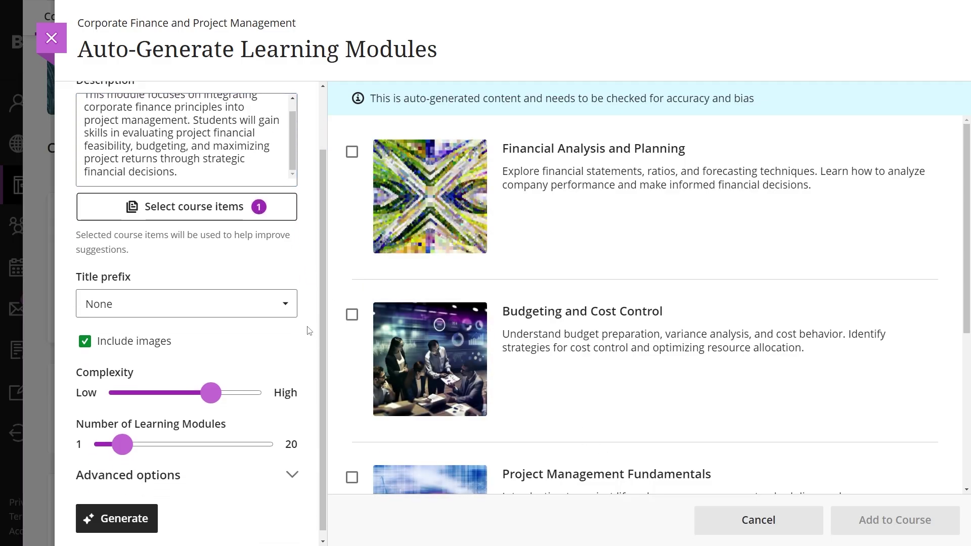
{"action": "left_click", "coordinate": [266, 302]}
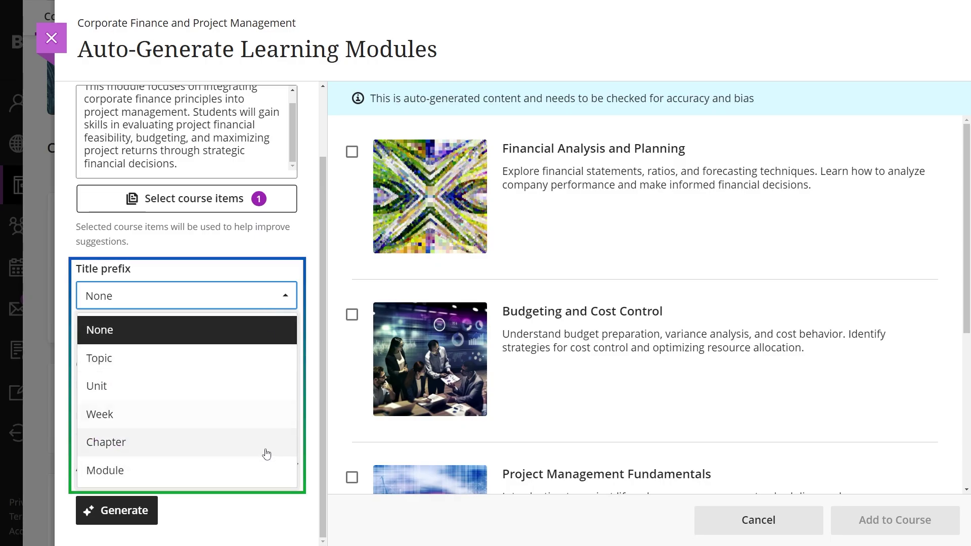
{"action": "left_click", "coordinate": [269, 489]}
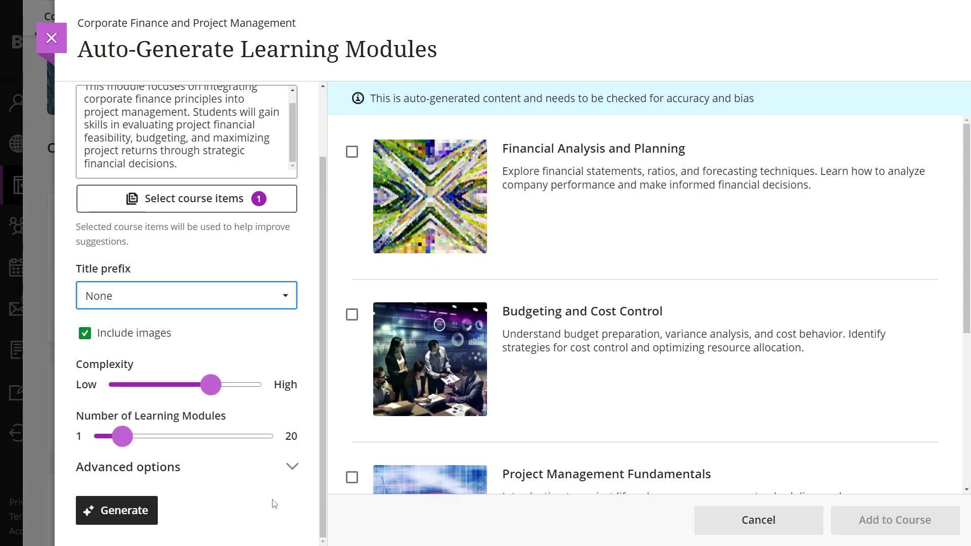
Step: Lower the complexity, reduce generation to 3 modules, and check English (American) output language
{"action": "left_click", "coordinate": [86, 334]}
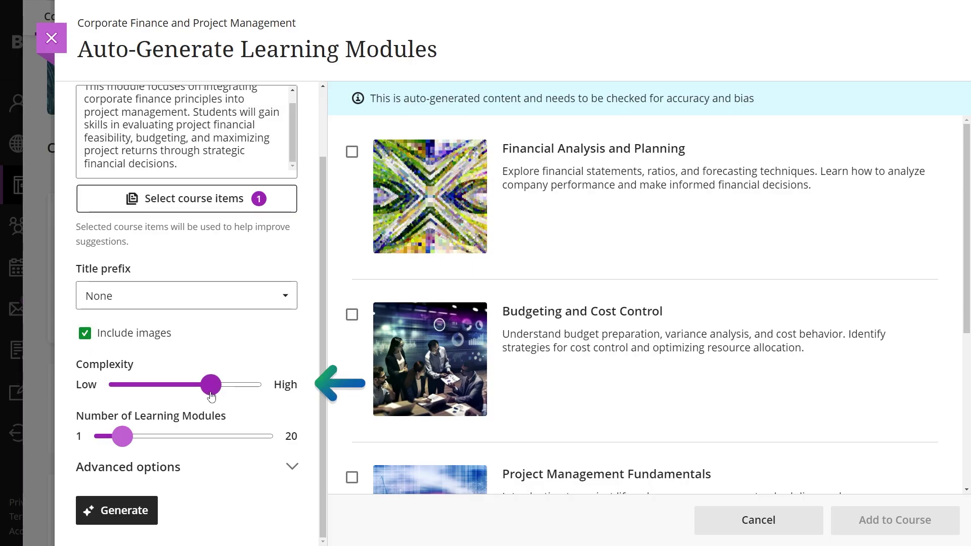
{"action": "left_click_drag", "start_coordinate": [209, 395], "coordinate": [177, 395]}
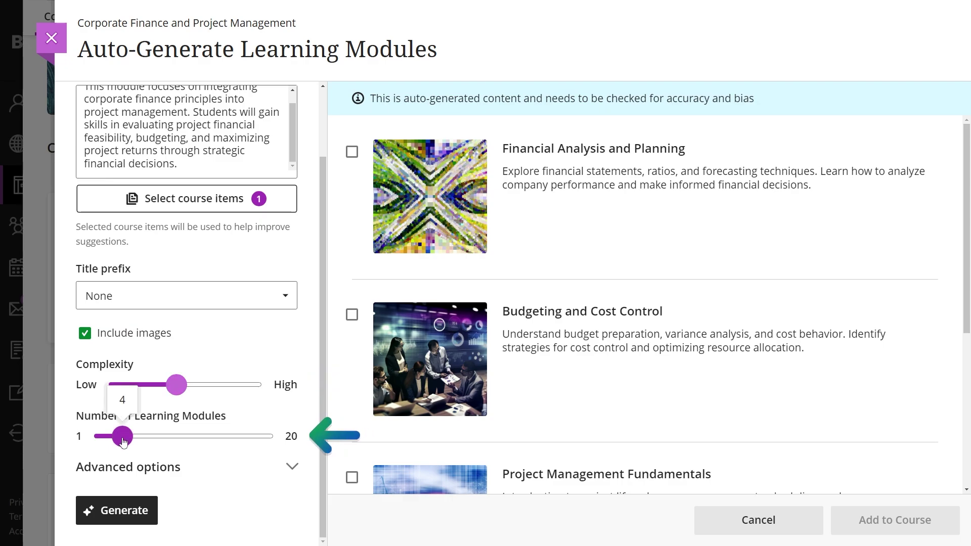
{"action": "left_click_drag", "start_coordinate": [122, 437], "coordinate": [112, 441]}
{"action": "left_click", "coordinate": [291, 467]}
{"action": "scroll", "coordinate": [297, 470], "scroll_direction": "down", "scroll_amount": 2}
{"action": "left_click", "coordinate": [253, 435]}
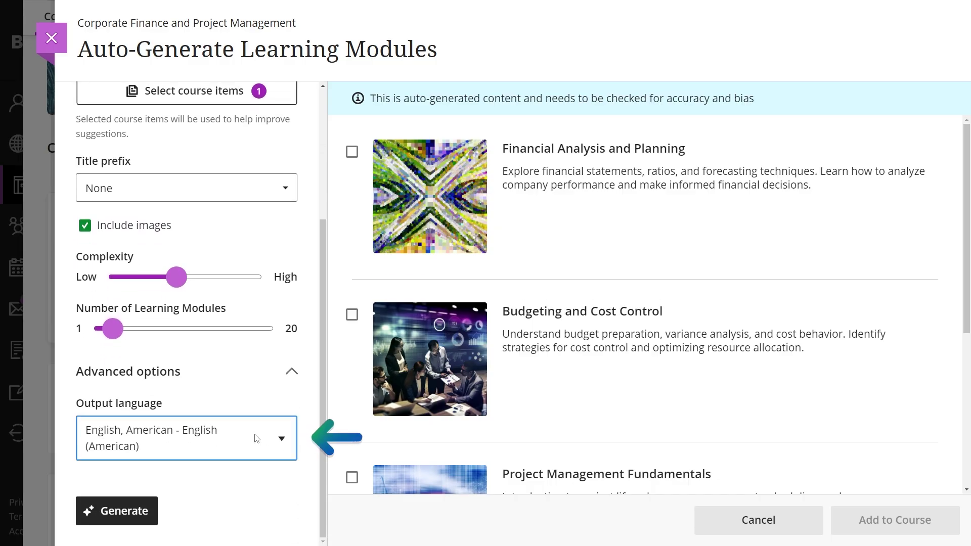
Step: Generate suggestions and add Introduction to Corporate Finance and Financial Feasibility Evaluation in Projects to the course
{"action": "left_click", "coordinate": [153, 520]}
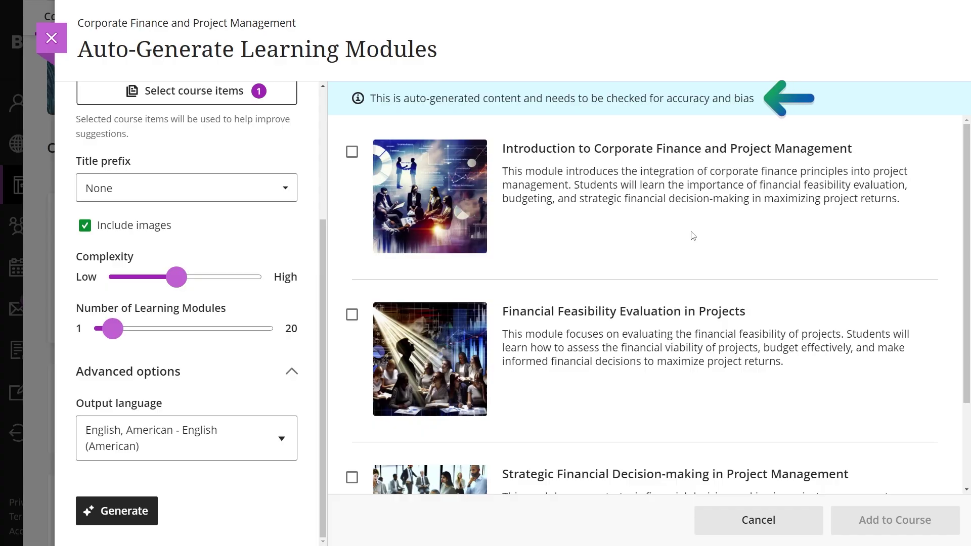
{"action": "left_click", "coordinate": [352, 152]}
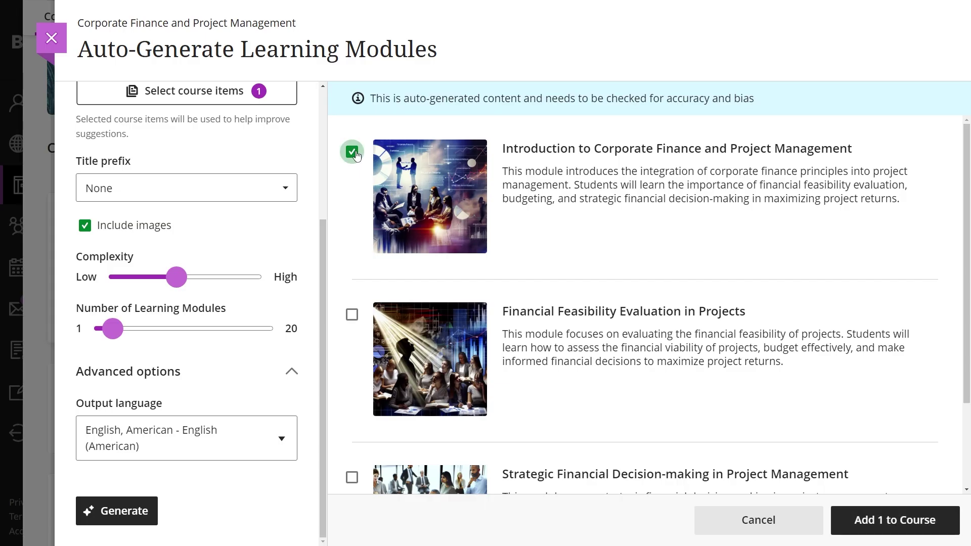
{"action": "left_click", "coordinate": [353, 315]}
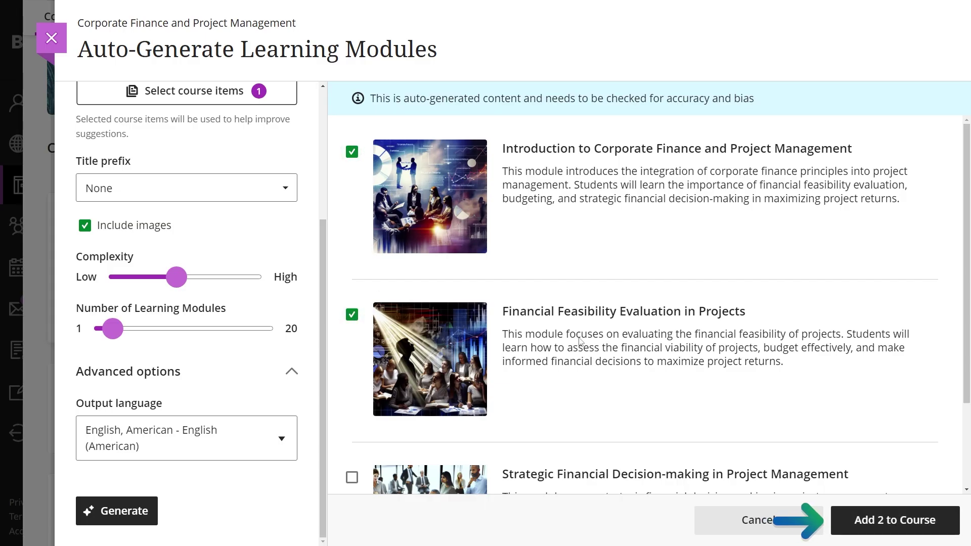
{"action": "left_click", "coordinate": [953, 527]}
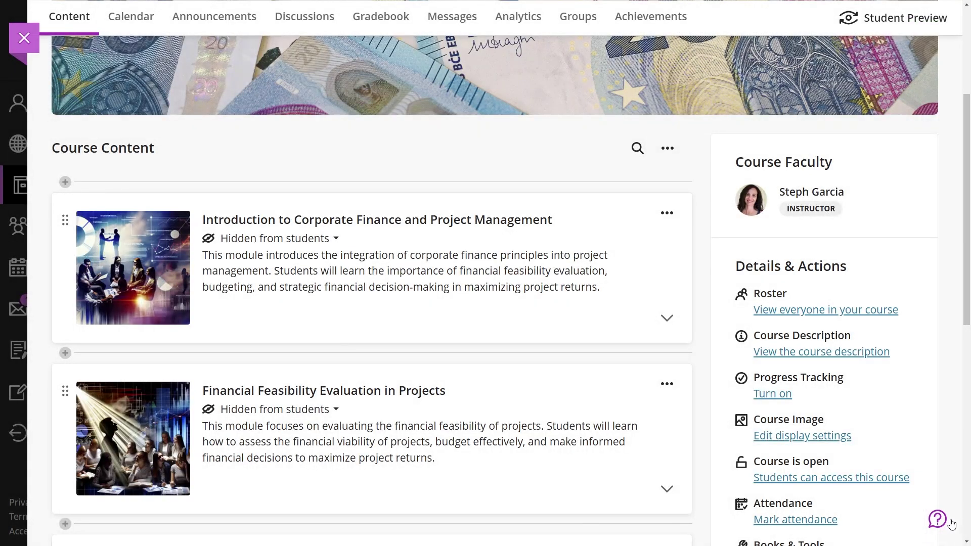
Step: Move Project Financial Feasibility Analysis and the Budget Planning exercise into the Financial Strategies module
{"action": "scroll", "coordinate": [530, 351], "scroll_direction": "down", "scroll_amount": 8}
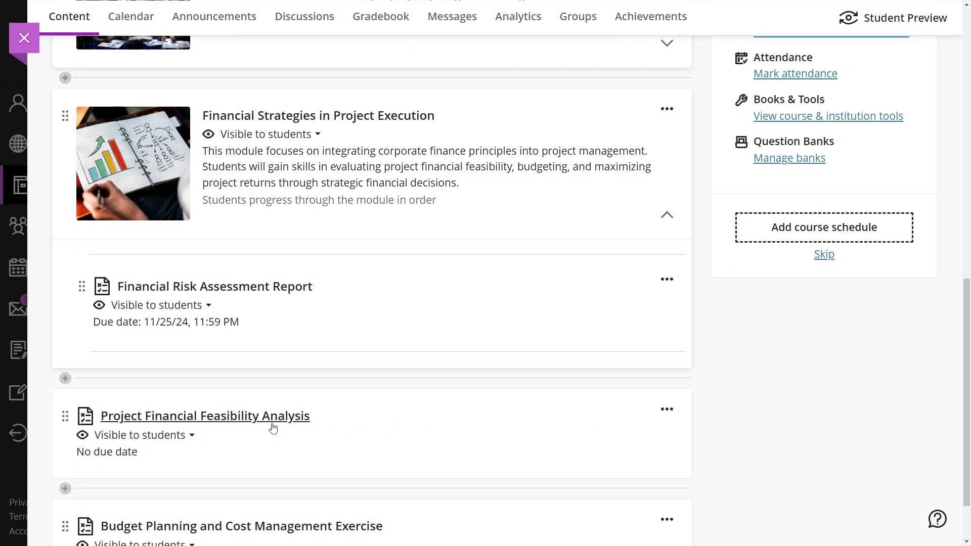
{"action": "left_click_drag", "start_coordinate": [382, 436], "coordinate": [390, 379]}
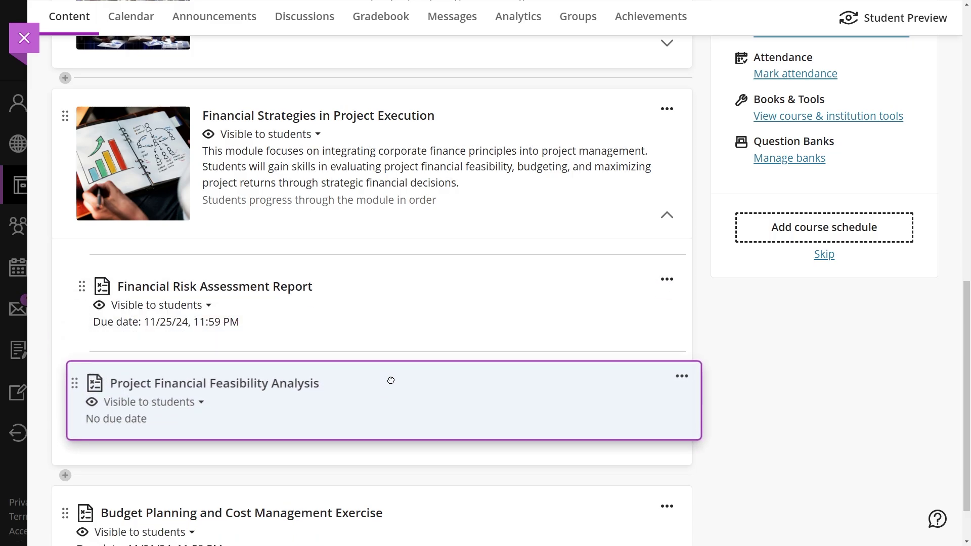
{"action": "left_click_drag", "start_coordinate": [416, 514], "coordinate": [428, 403]}
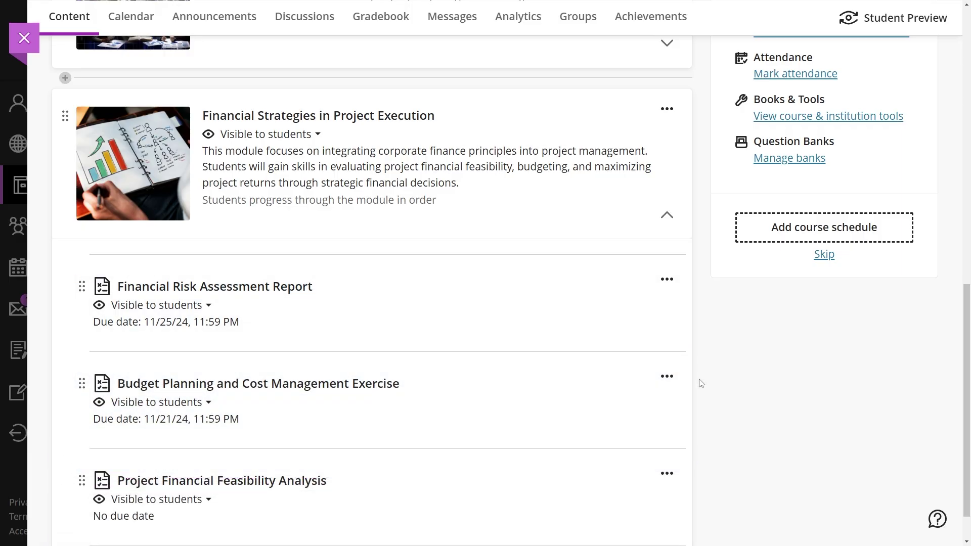
Step: Re-save the Financial Strategies module's settings with Forced Sequence kept on
{"action": "left_click", "coordinate": [671, 111]}
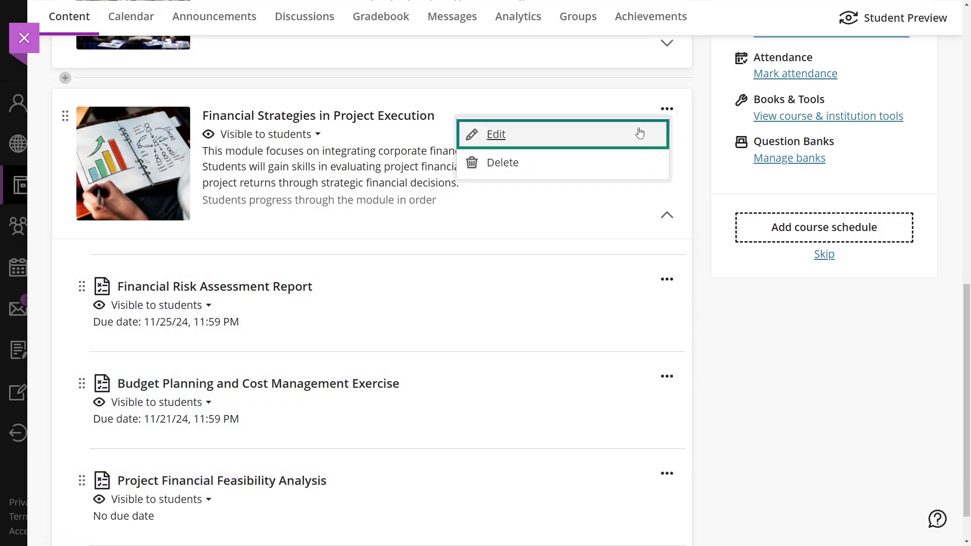
{"action": "left_click", "coordinate": [520, 138]}
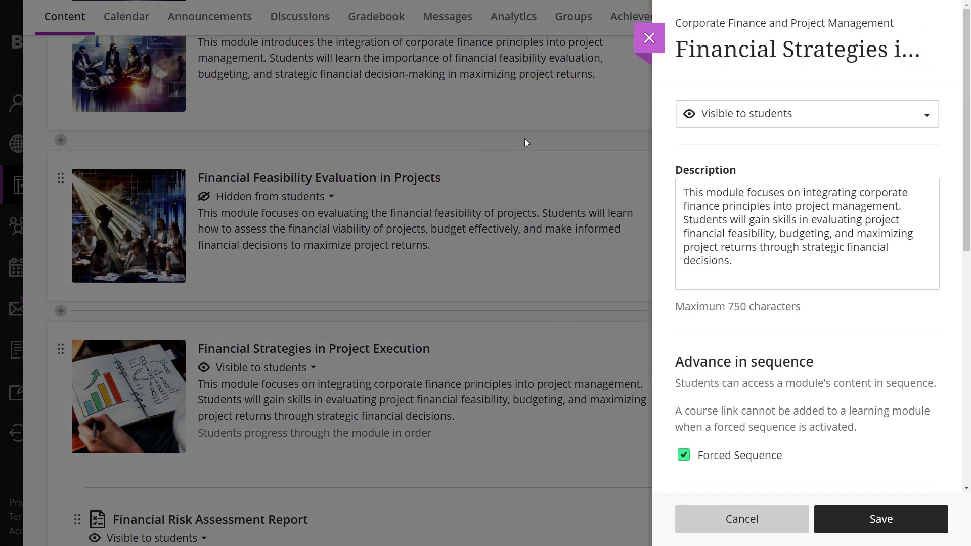
{"action": "left_click", "coordinate": [876, 521]}
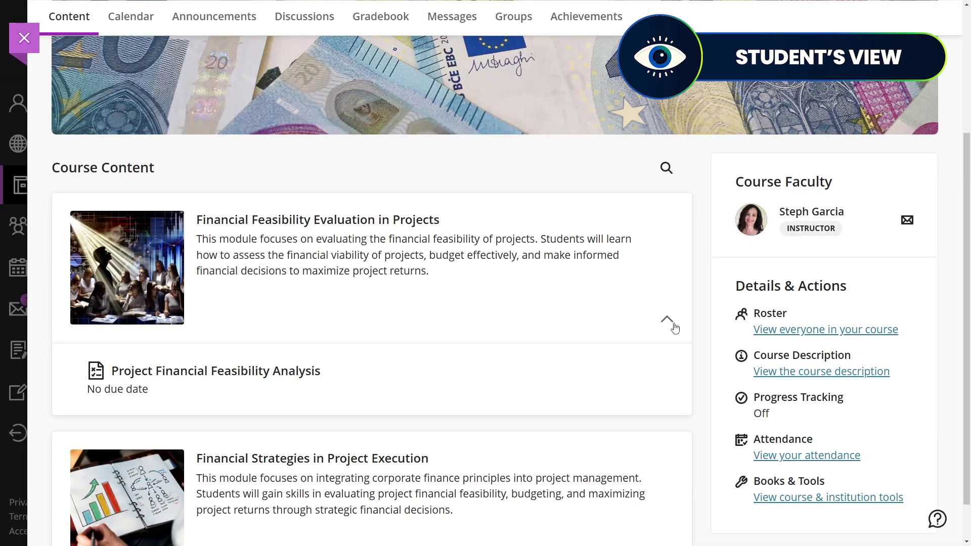
Step: In student view, expand Financial Strategies in Project Execution and check the Budget Planning item's sequence lock
{"action": "scroll", "coordinate": [675, 327], "scroll_direction": "down", "scroll_amount": 1}
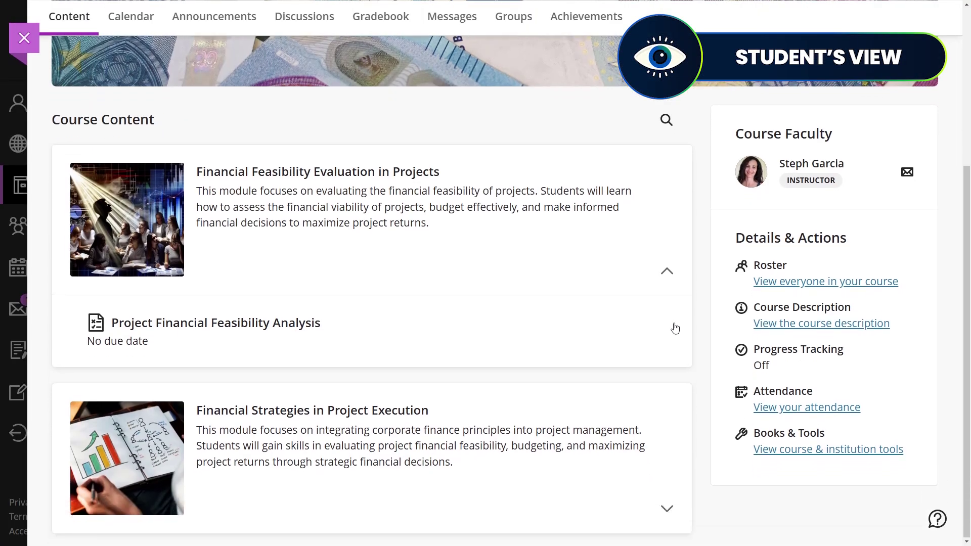
{"action": "left_click", "coordinate": [667, 509]}
{"action": "scroll", "coordinate": [671, 513], "scroll_direction": "down", "scroll_amount": 3}
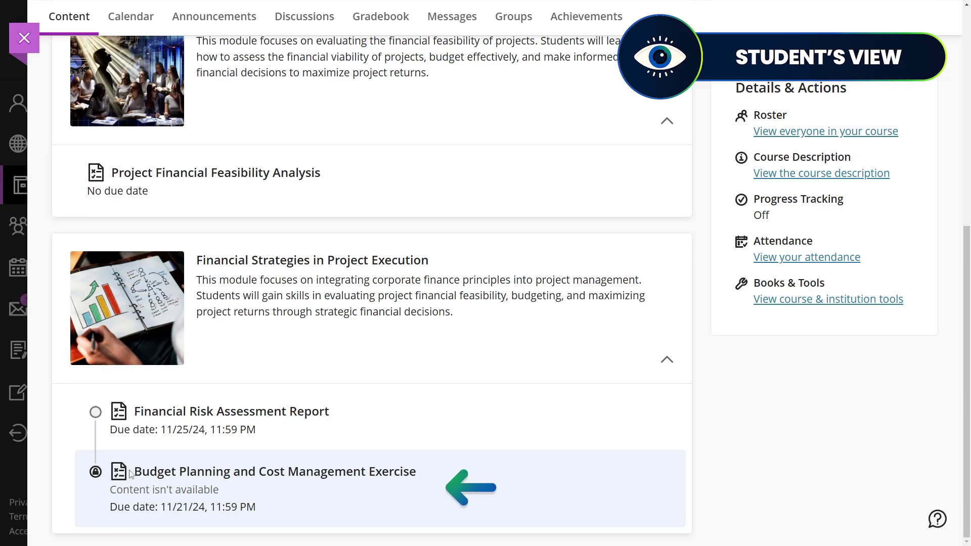
{"action": "mouse_move", "coordinate": [95, 471]}
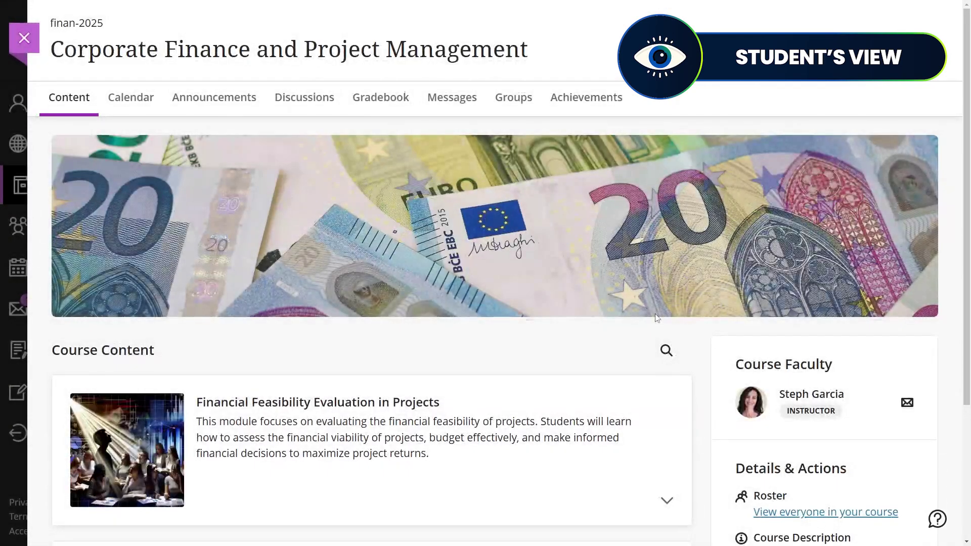
{"action": "scroll", "coordinate": [656, 318], "scroll_direction": "down", "scroll_amount": 3}
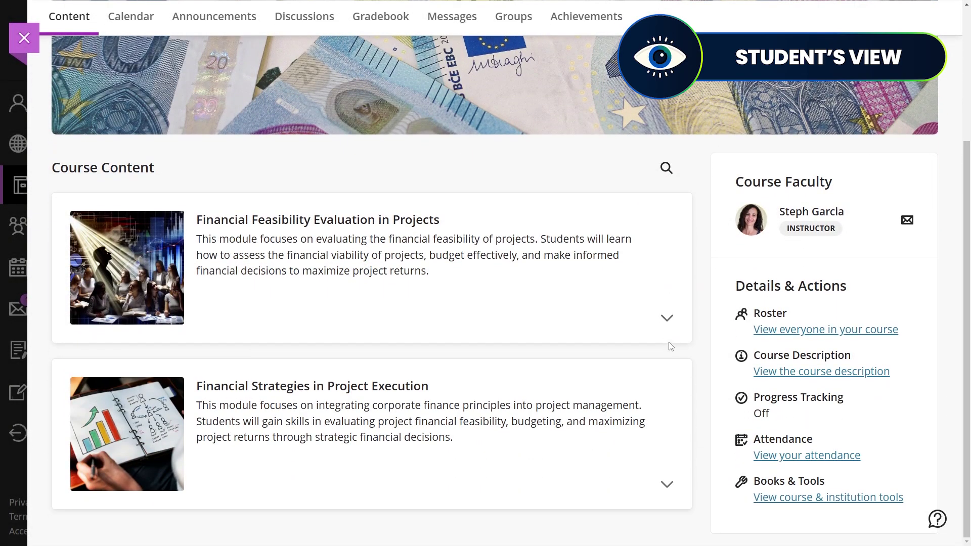
{"action": "left_click", "coordinate": [683, 472]}
{"action": "scroll", "coordinate": [692, 470], "scroll_direction": "down", "scroll_amount": 2}
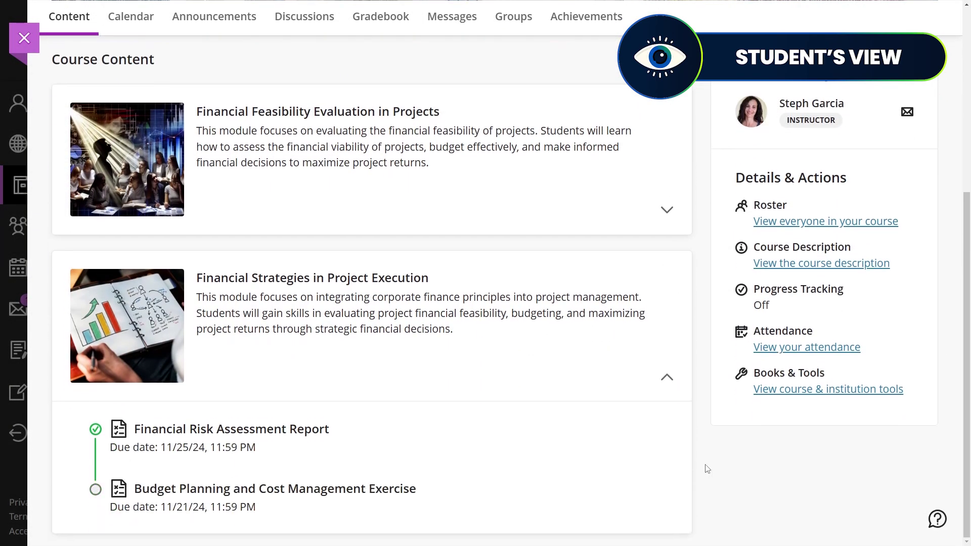